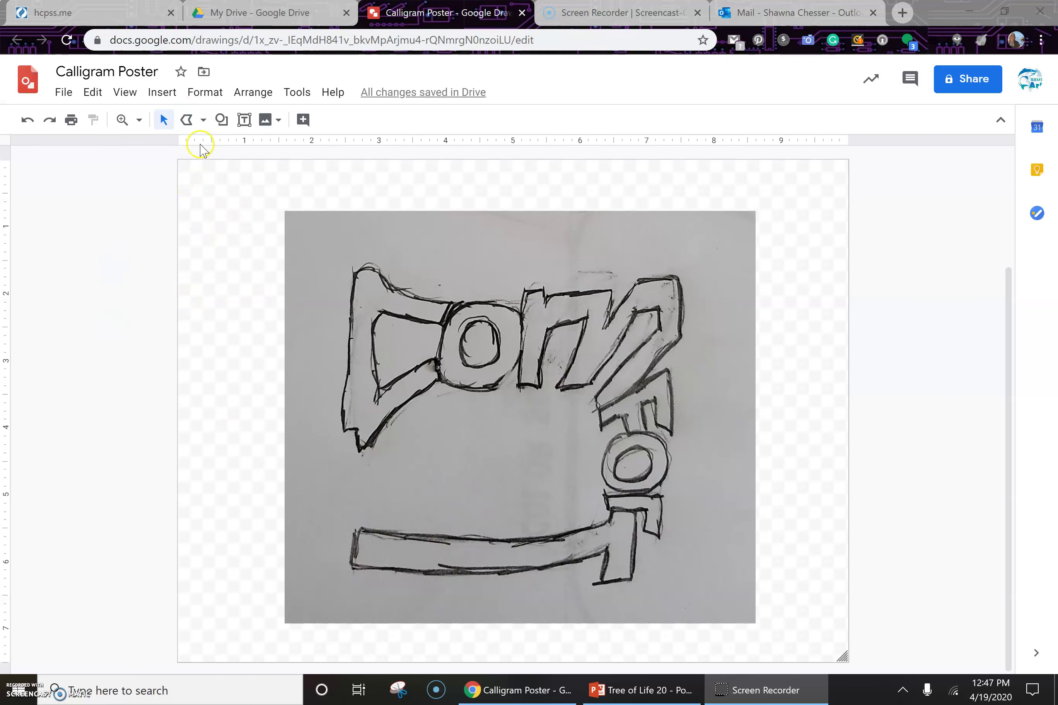
# Draw an open, angular practice shape with the Polyline tool in the blank area left of the sketch's upper half
pyautogui.click(200, 120)
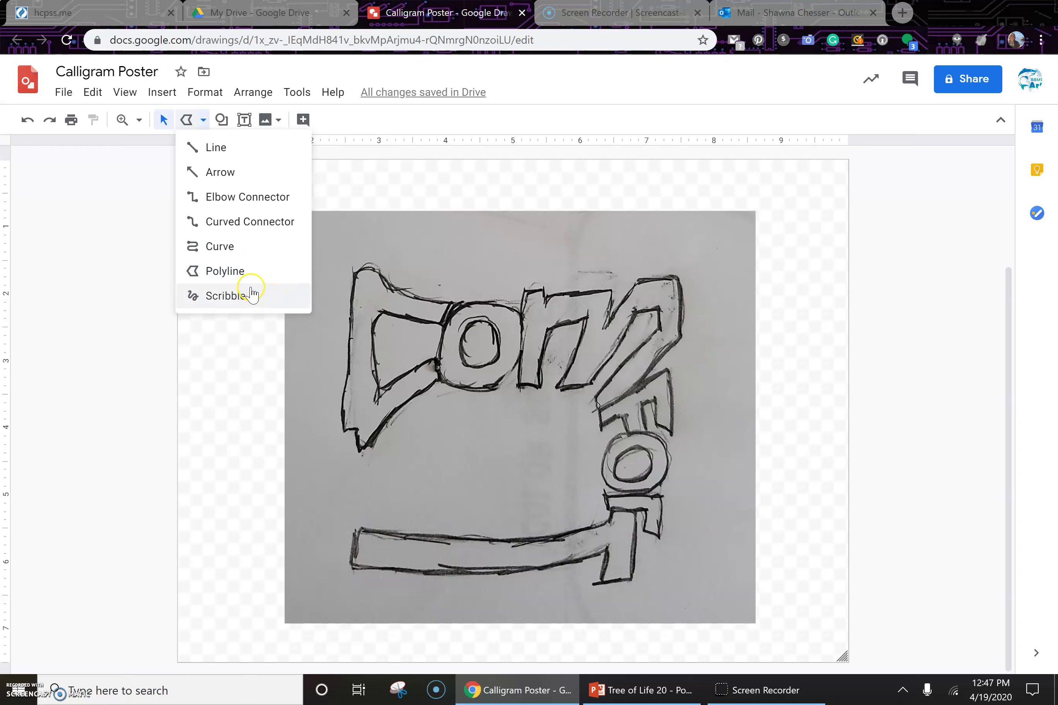
pyautogui.click(246, 273)
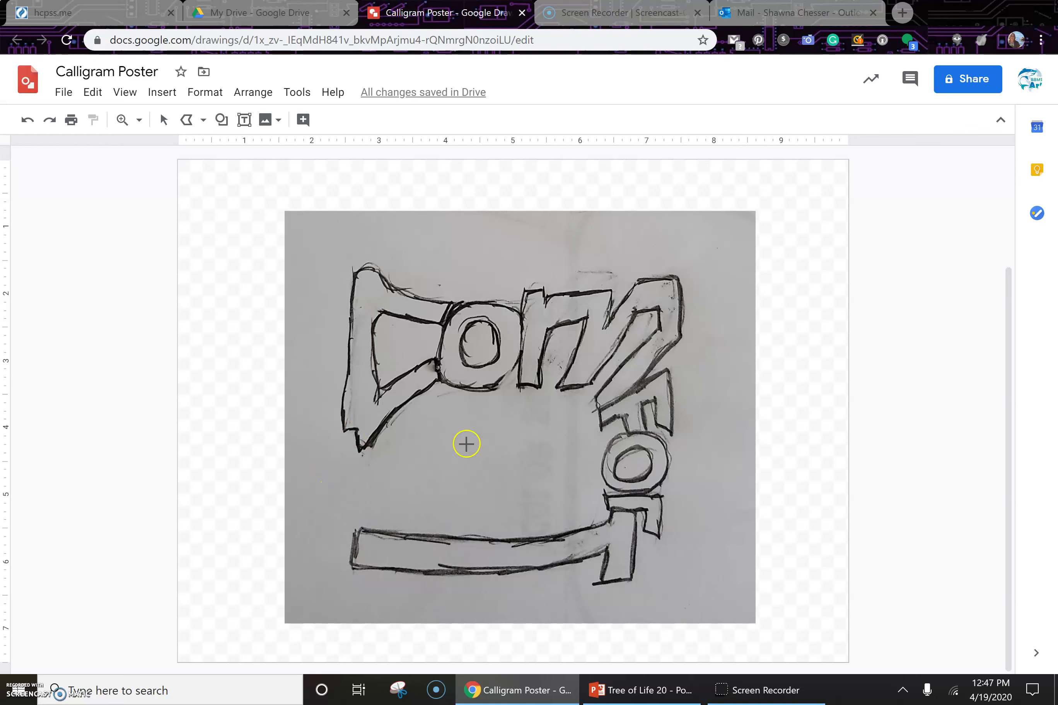
pyautogui.click(278, 252)
pyautogui.click(201, 265)
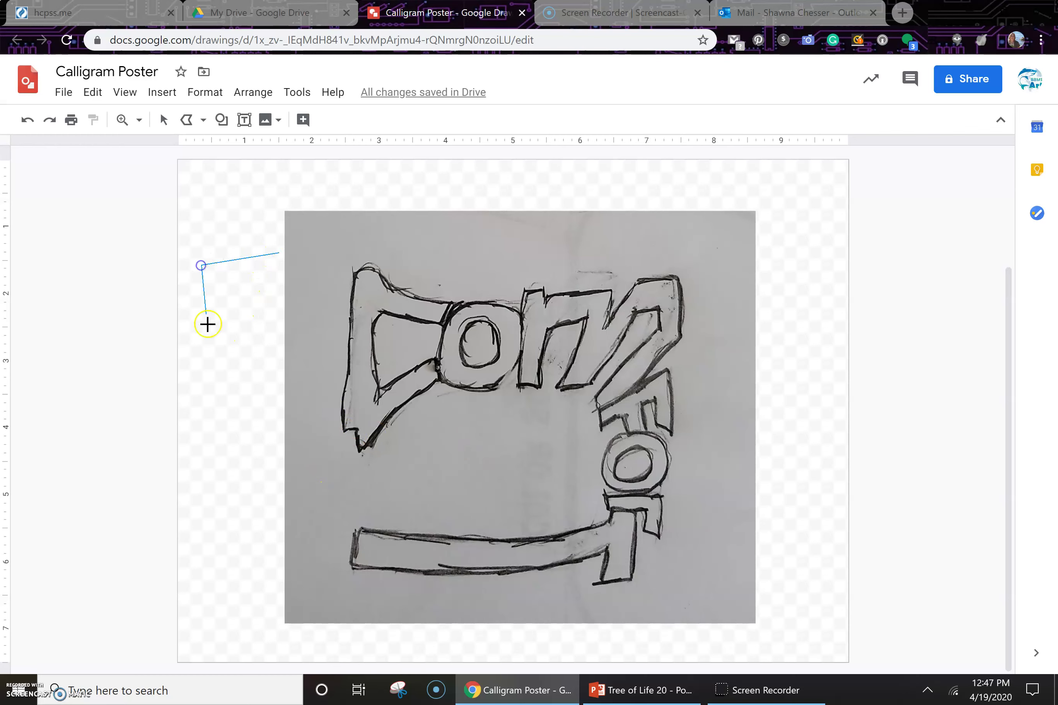
pyautogui.click(210, 355)
pyautogui.click(271, 335)
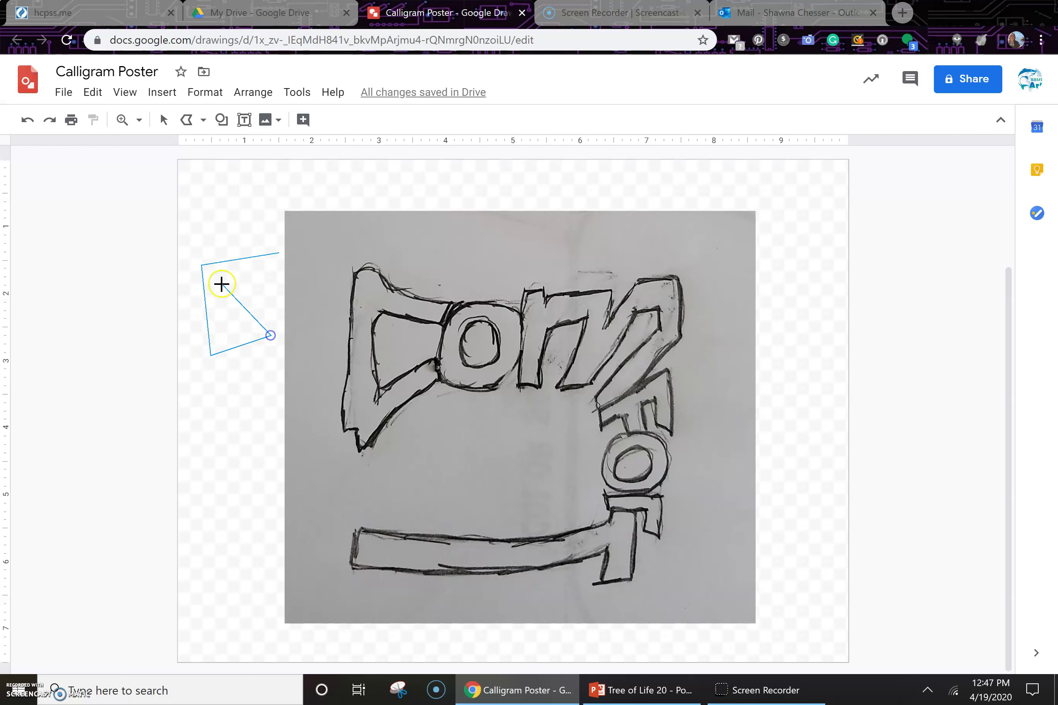
pyautogui.click(223, 284)
pyautogui.doubleClick(275, 268)
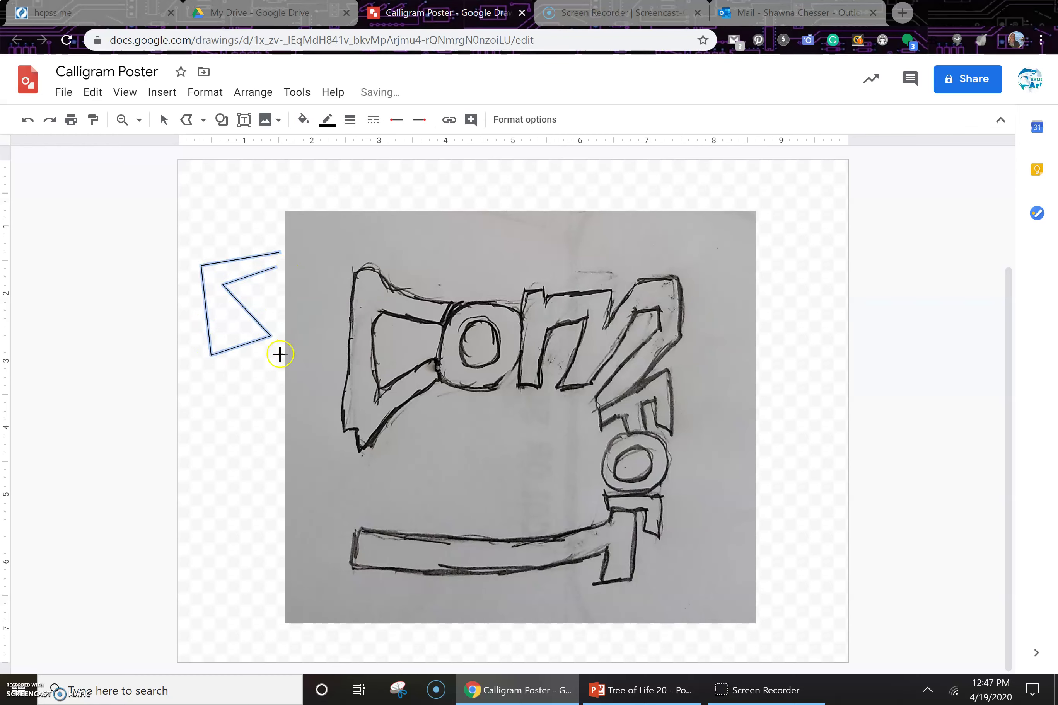
# Draw a closed diamond polyline below the open practice shape and fill it with dark gold
pyautogui.click(233, 397)
pyautogui.click(194, 465)
pyautogui.click(239, 514)
pyautogui.click(272, 465)
pyautogui.click(239, 405)
pyautogui.click(234, 396)
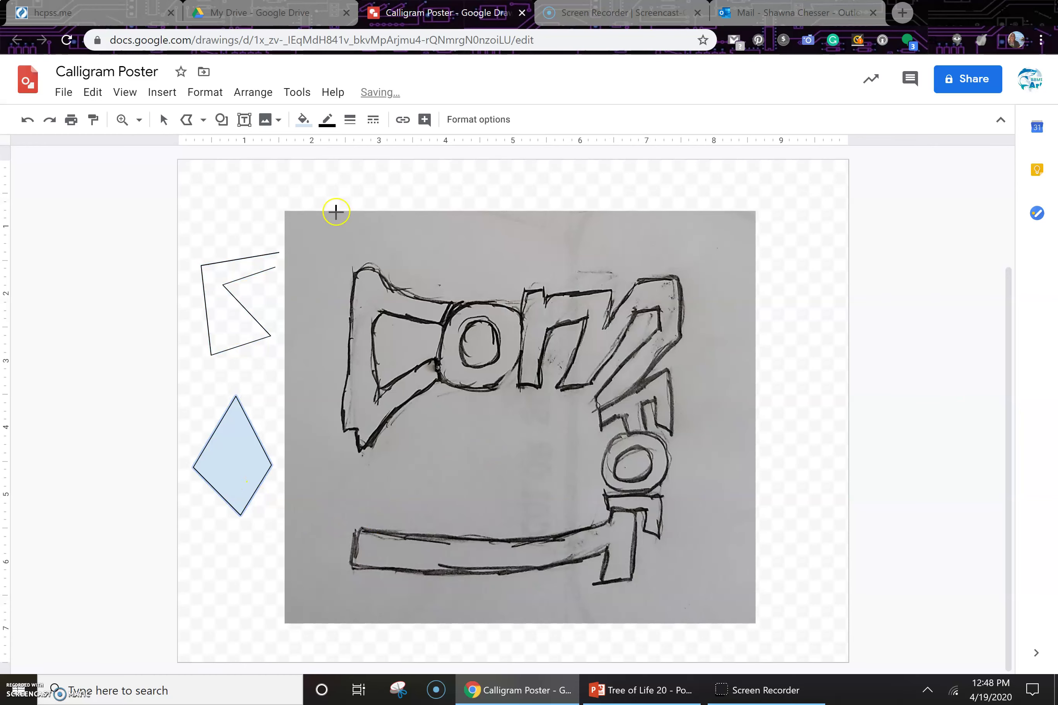
pyautogui.click(304, 120)
pyautogui.click(362, 301)
# Draw a three-point practice polyline over the sketch's upper-left corner, above the letter C
pyautogui.click(421, 283)
pyautogui.click(292, 158)
pyautogui.doubleClick(334, 256)
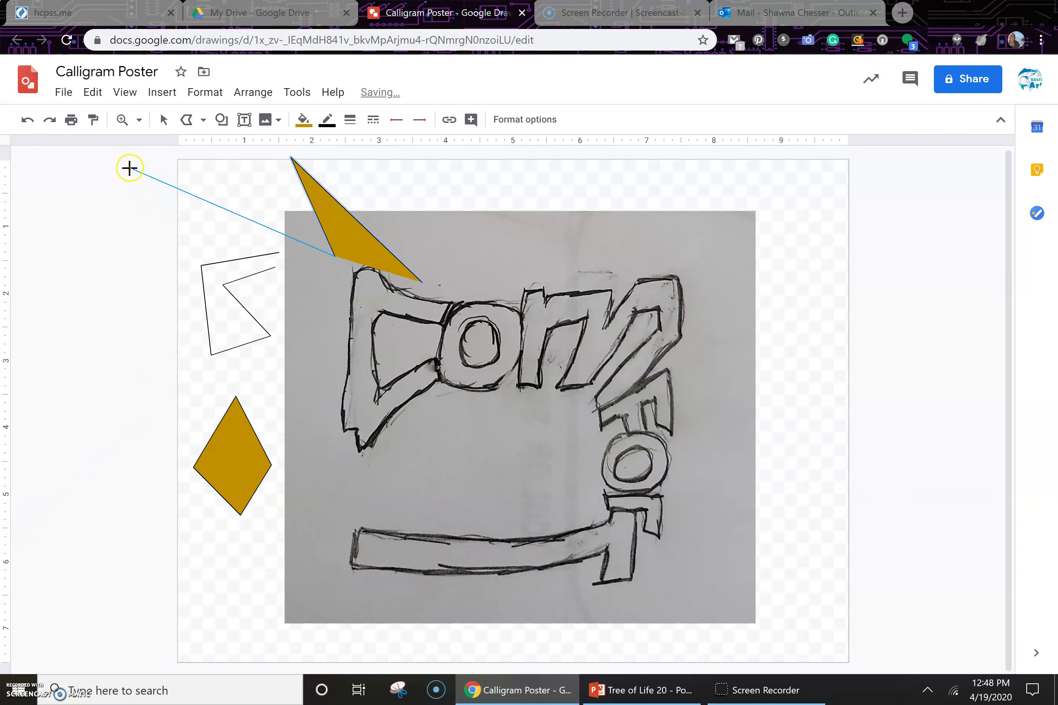
# Undo all practice polylines and the stray line, keeping the sketch photo at its enlarged size
pyautogui.click(27, 120)
pyautogui.click(27, 121)
pyautogui.click(28, 120)
pyautogui.click(28, 121)
pyautogui.click(28, 120)
pyautogui.click(27, 121)
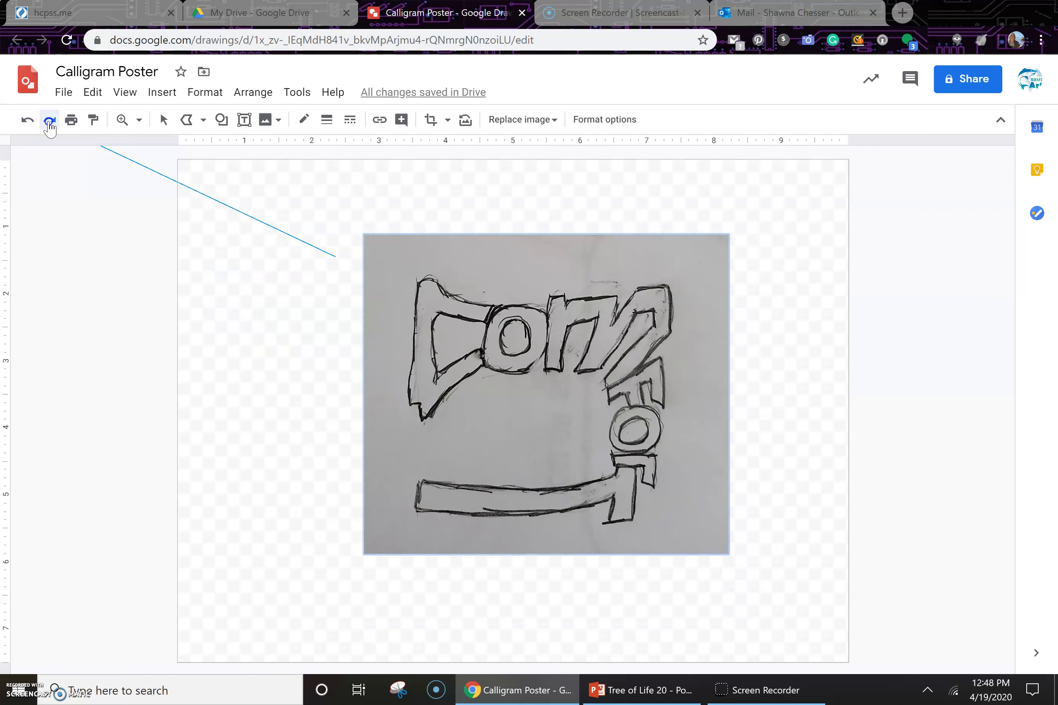
pyautogui.click(50, 121)
pyautogui.click(49, 121)
pyautogui.doubleClick(212, 422)
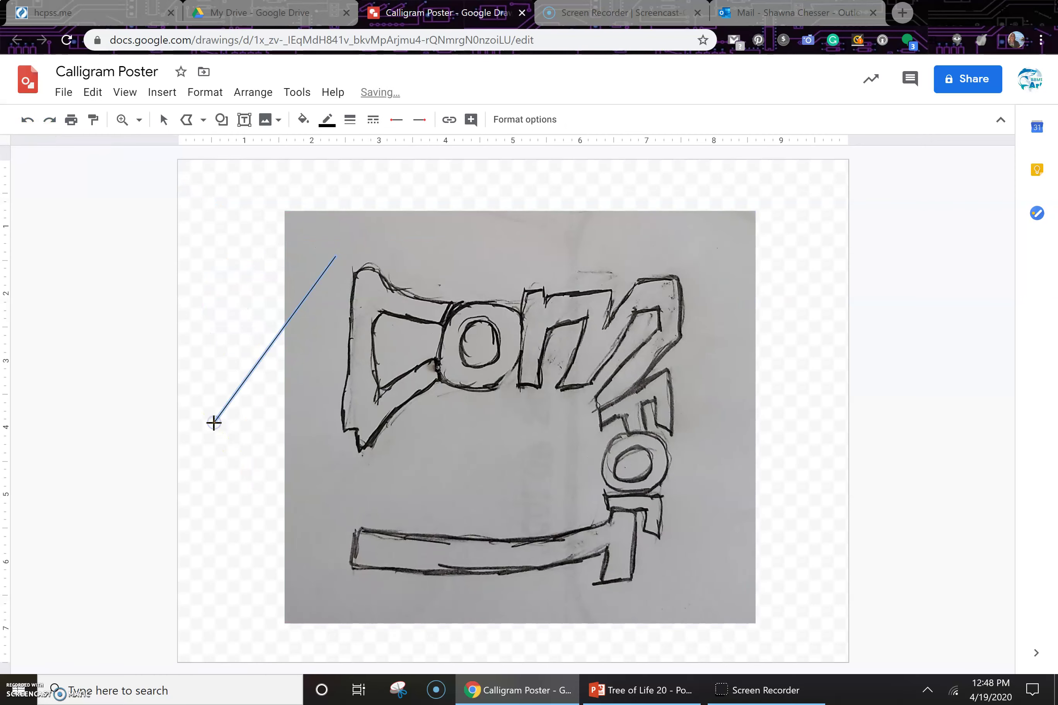
pyautogui.click(27, 121)
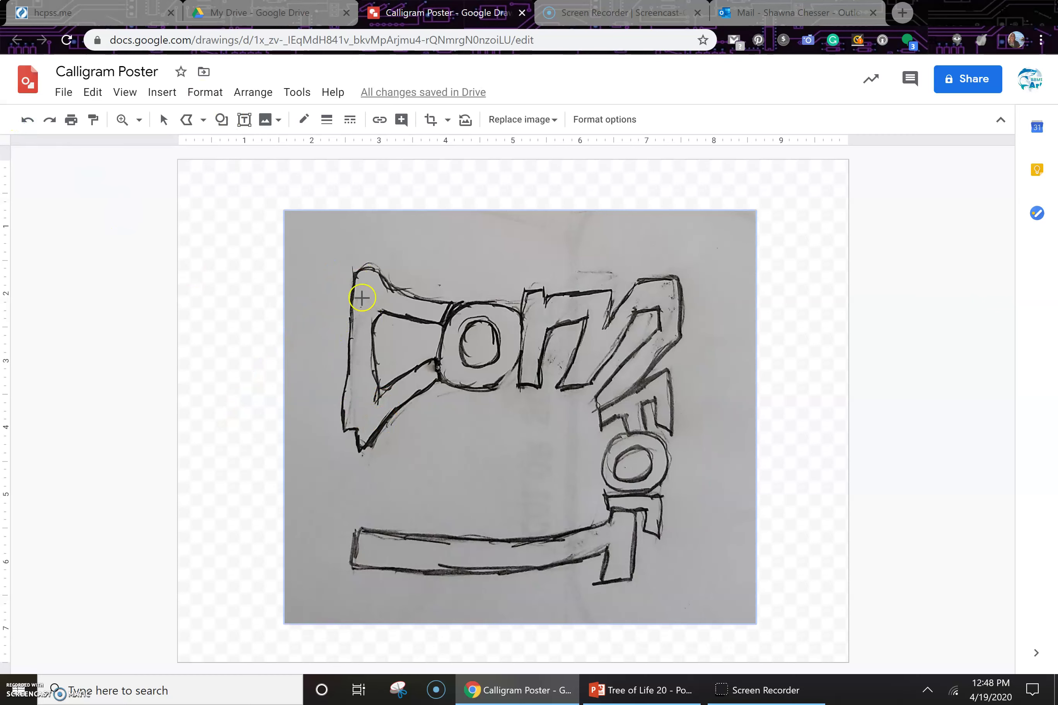
# Trace the sketched letter C point by point along its outer and inner edges as one closed polyline shape
pyautogui.moveTo(353, 274)
pyautogui.mouseDown()
pyautogui.moveTo(346, 321)
pyautogui.moveTo(356, 374)
pyautogui.moveTo(347, 433)
pyautogui.mouseUp()
pyautogui.click(357, 430)
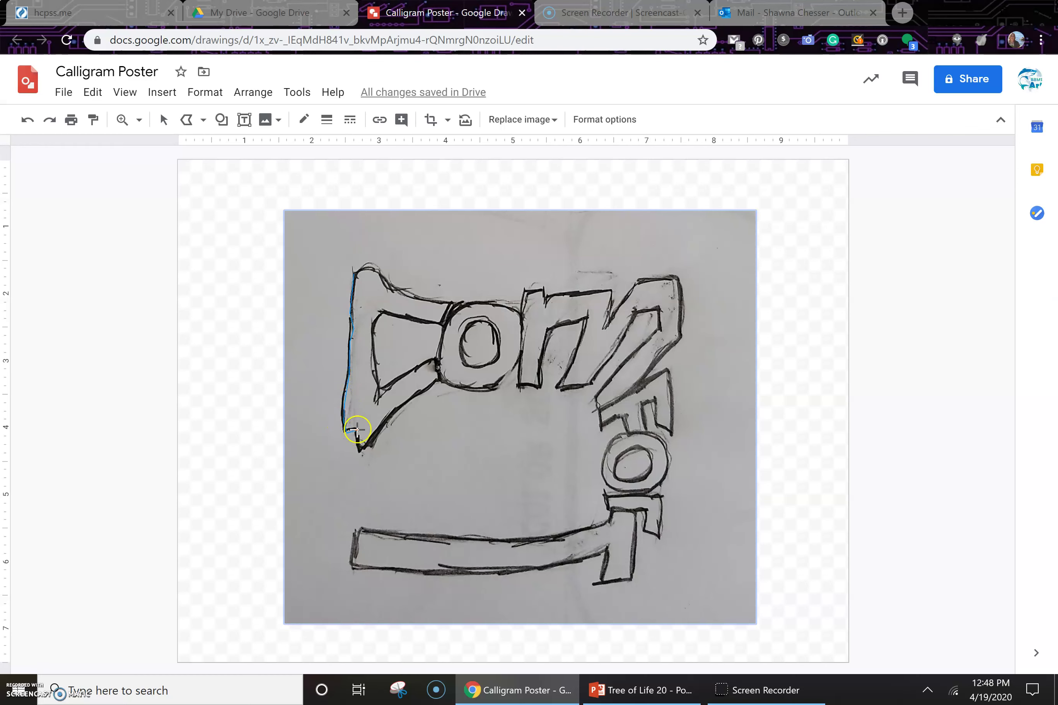
pyautogui.click(359, 452)
pyautogui.click(367, 432)
pyautogui.click(382, 430)
pyautogui.click(395, 409)
pyautogui.click(415, 394)
pyautogui.click(436, 389)
pyautogui.click(438, 356)
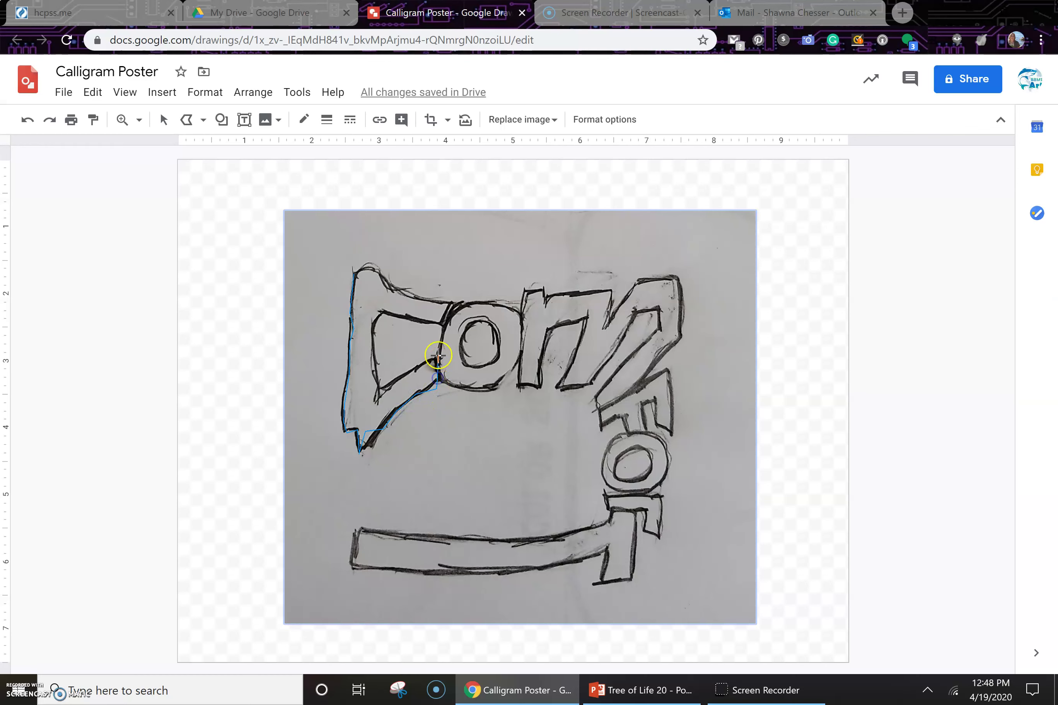
pyautogui.click(421, 363)
pyautogui.click(379, 392)
pyautogui.click(375, 373)
pyautogui.click(371, 351)
pyautogui.click(375, 319)
pyautogui.click(400, 317)
pyautogui.click(421, 320)
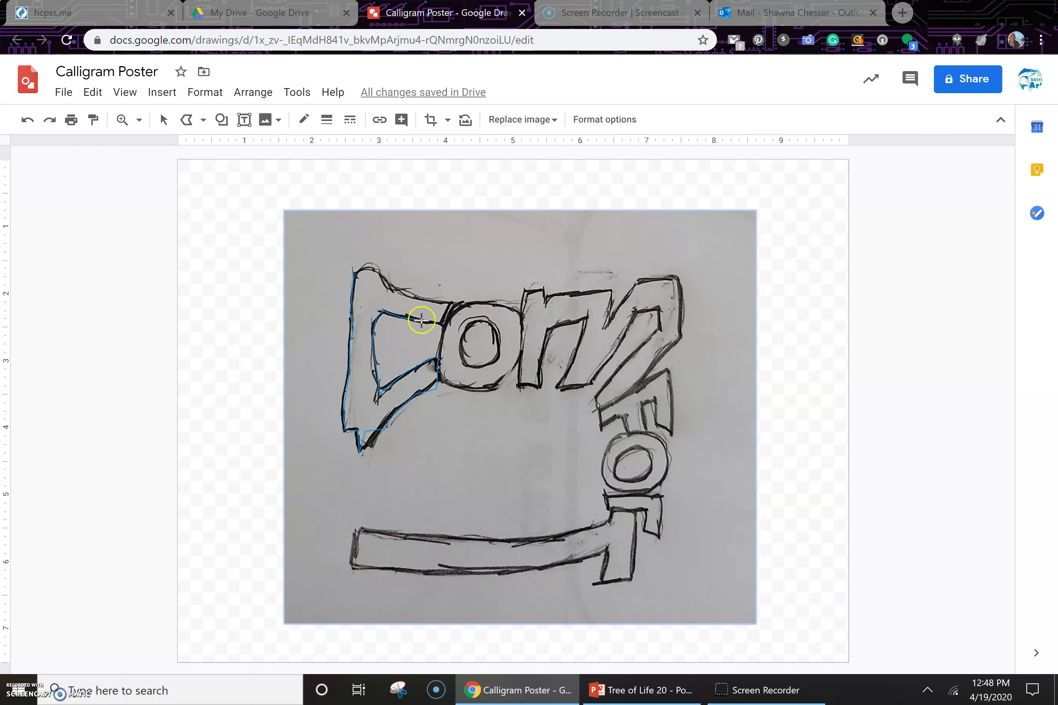
pyautogui.click(444, 320)
pyautogui.click(454, 298)
pyautogui.click(413, 297)
pyautogui.click(375, 271)
pyautogui.click(354, 276)
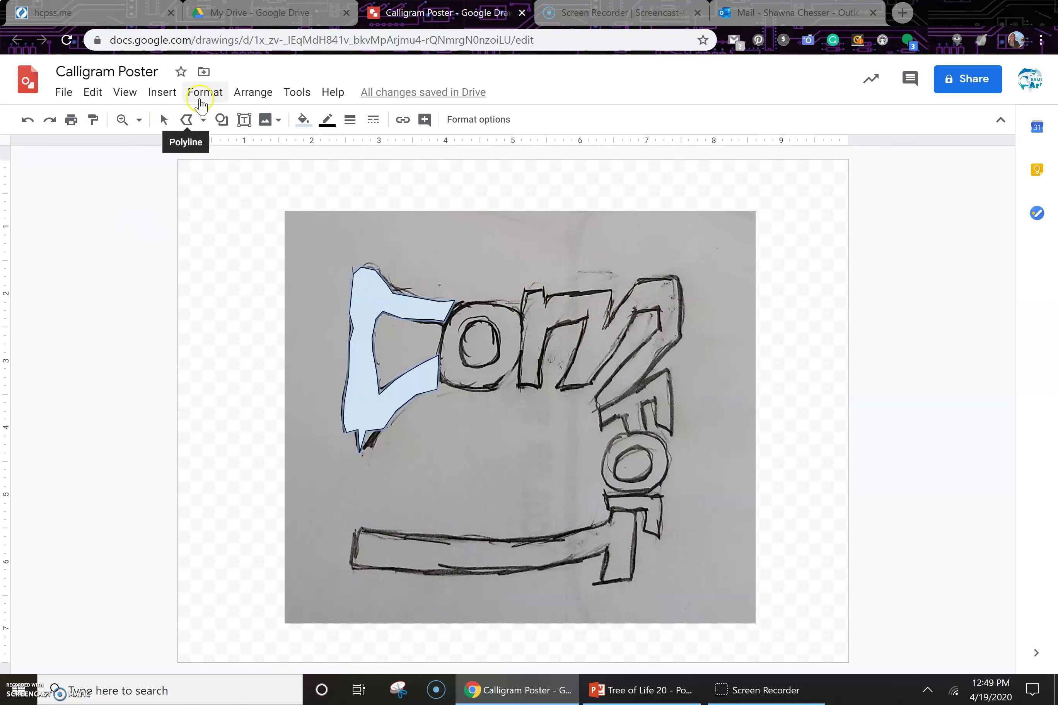
# Draw a closed looping practice shape above the C with the Curve tool, and undo it
pyautogui.click(202, 121)
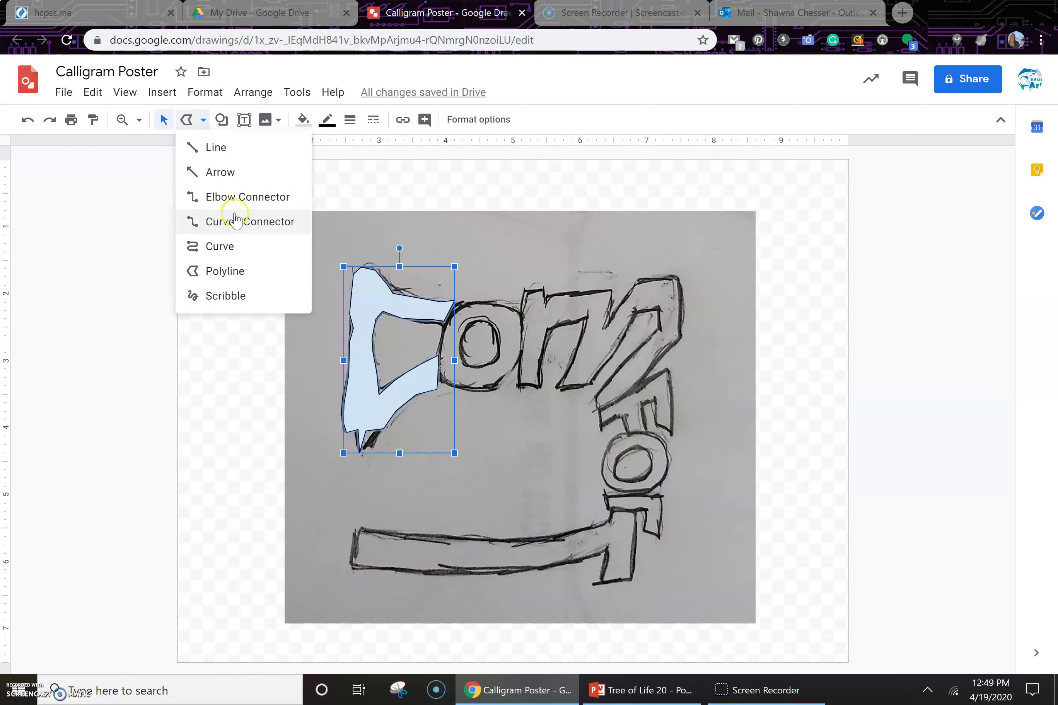
pyautogui.click(241, 246)
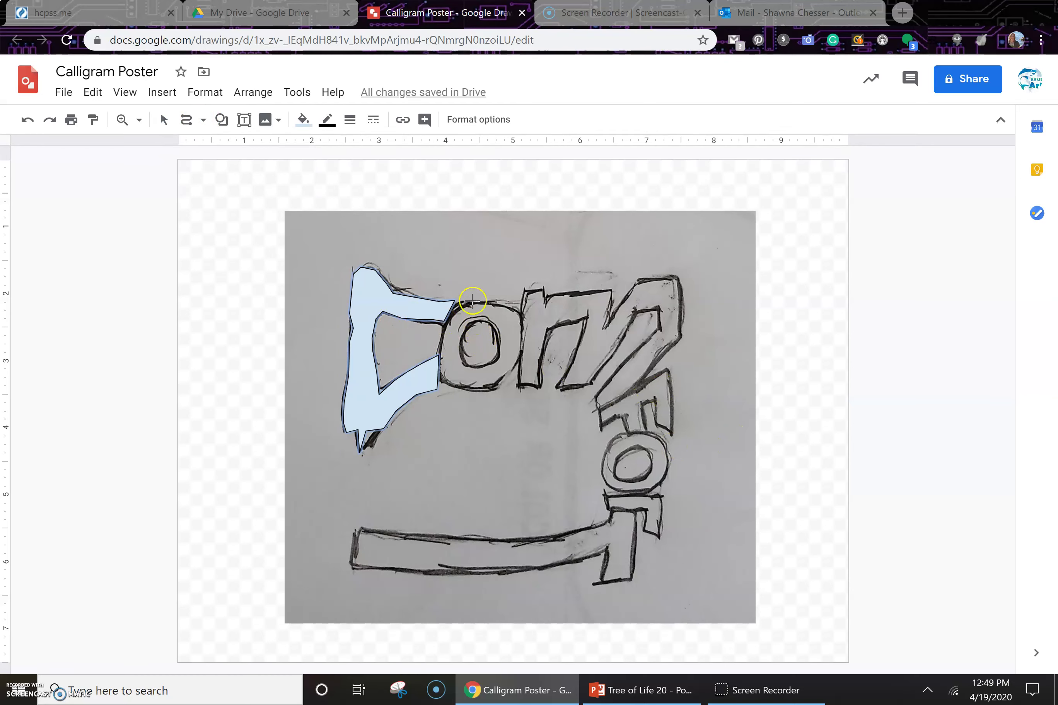
pyautogui.click(215, 210)
pyautogui.click(354, 223)
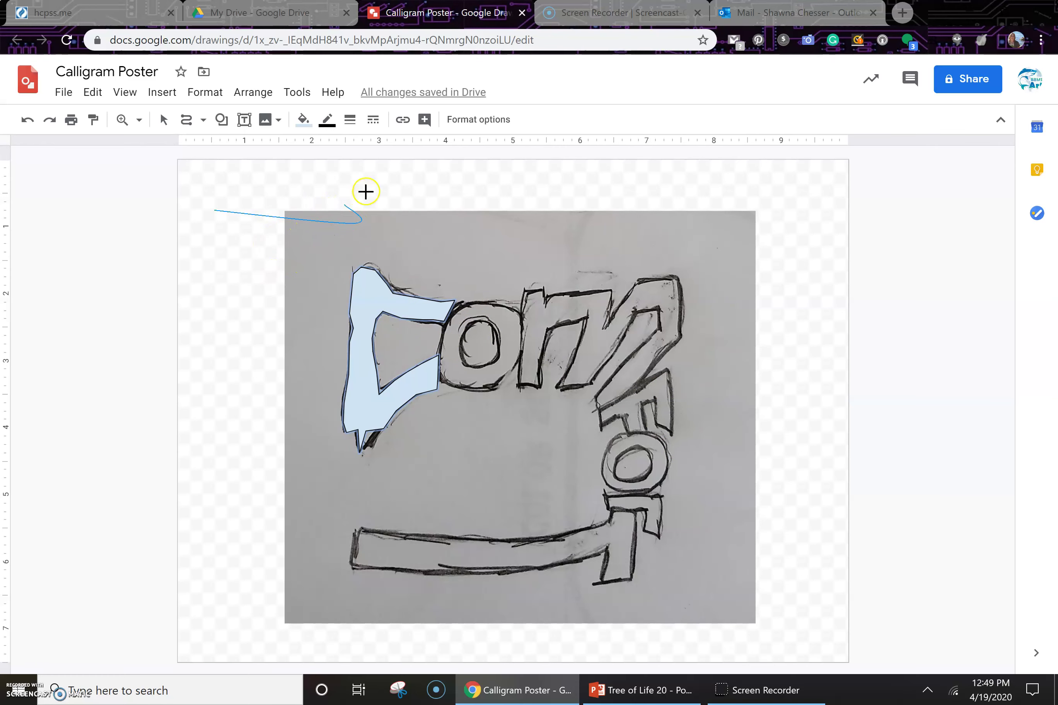
pyautogui.click(334, 185)
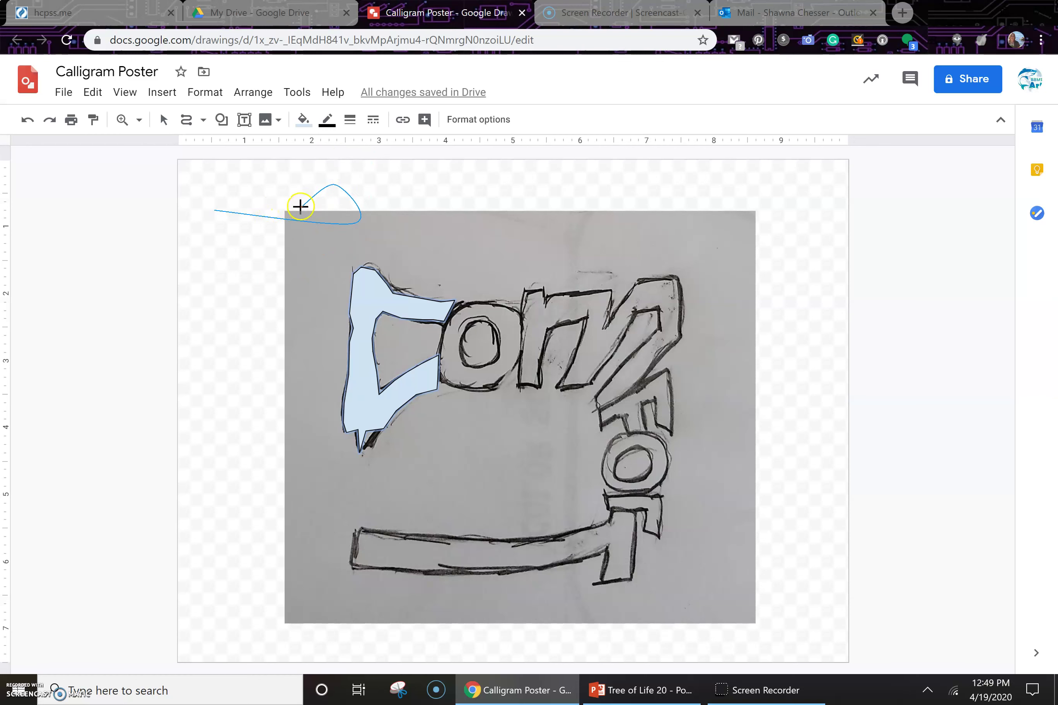
pyautogui.click(344, 251)
pyautogui.click(361, 179)
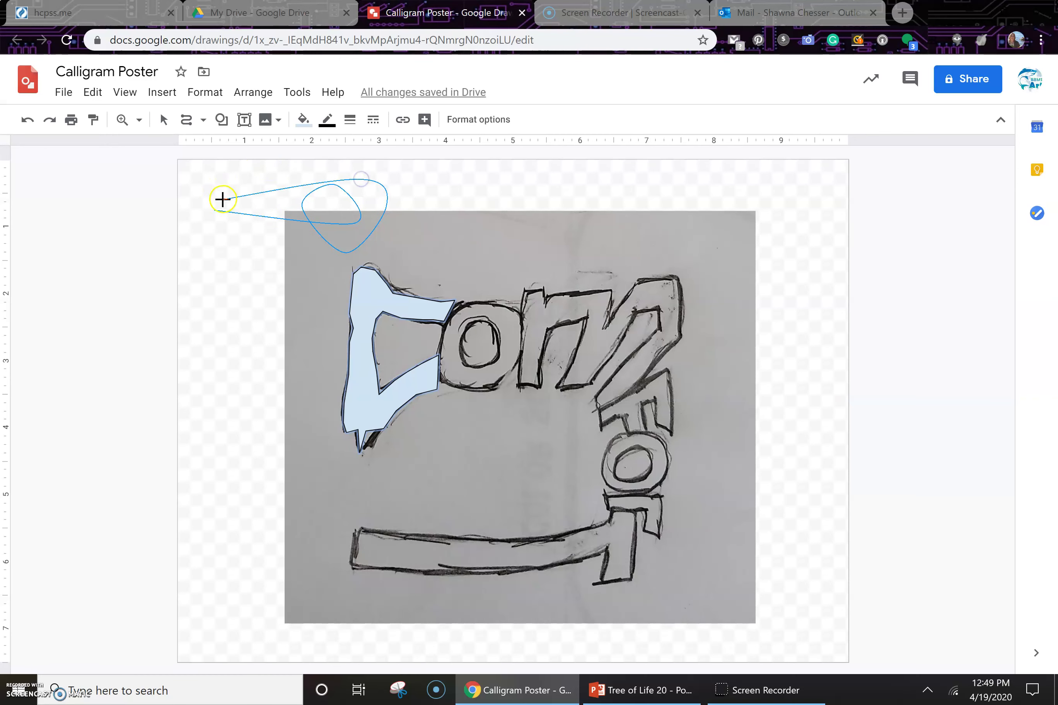
pyautogui.click(210, 207)
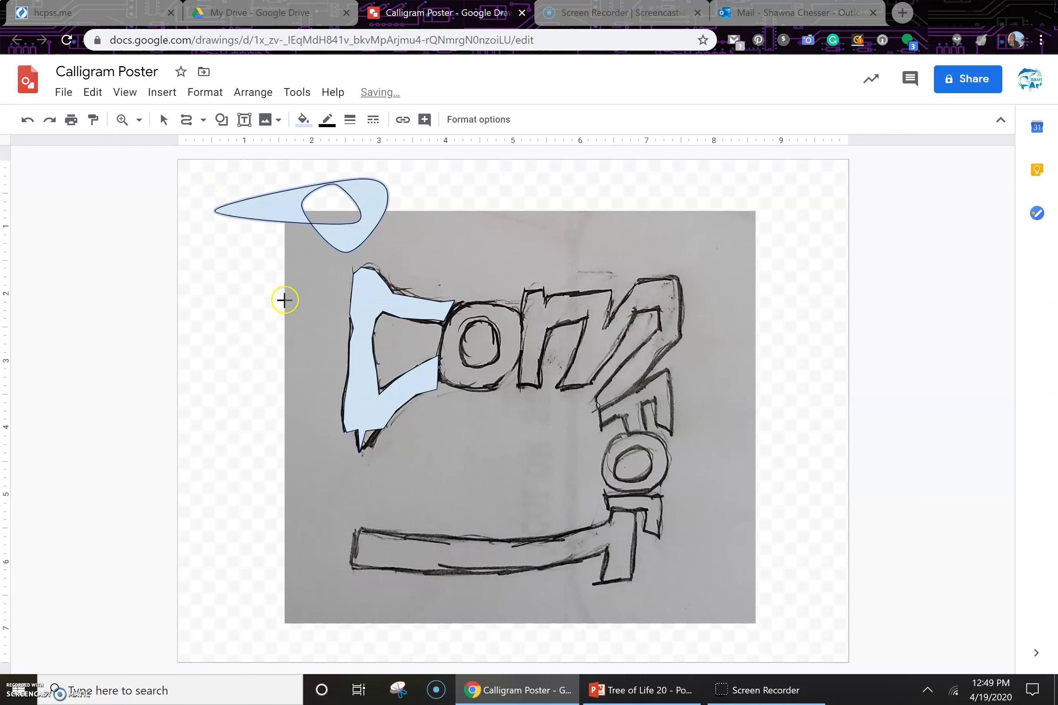
pyautogui.hotkey('ctrl', 'z')
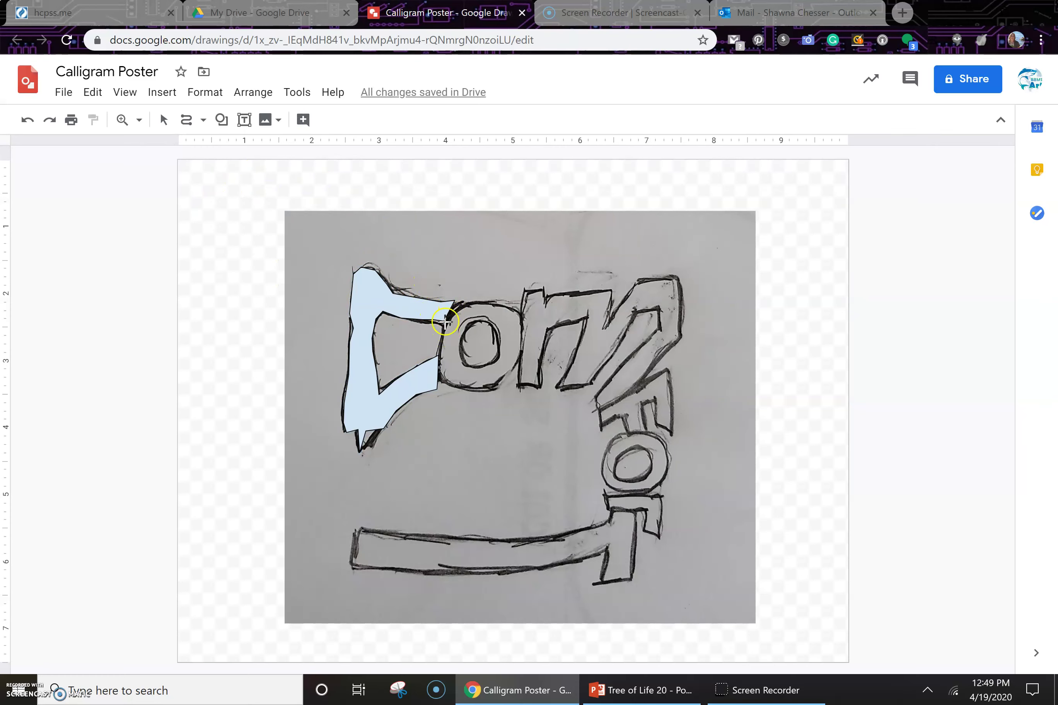
# Trace the outer outline of the first letter O, beside the C, as a closed shape with the Curve tool
pyautogui.click(439, 339)
pyautogui.click(440, 355)
pyautogui.click(449, 387)
pyautogui.click(490, 389)
pyautogui.click(503, 379)
pyautogui.click(510, 309)
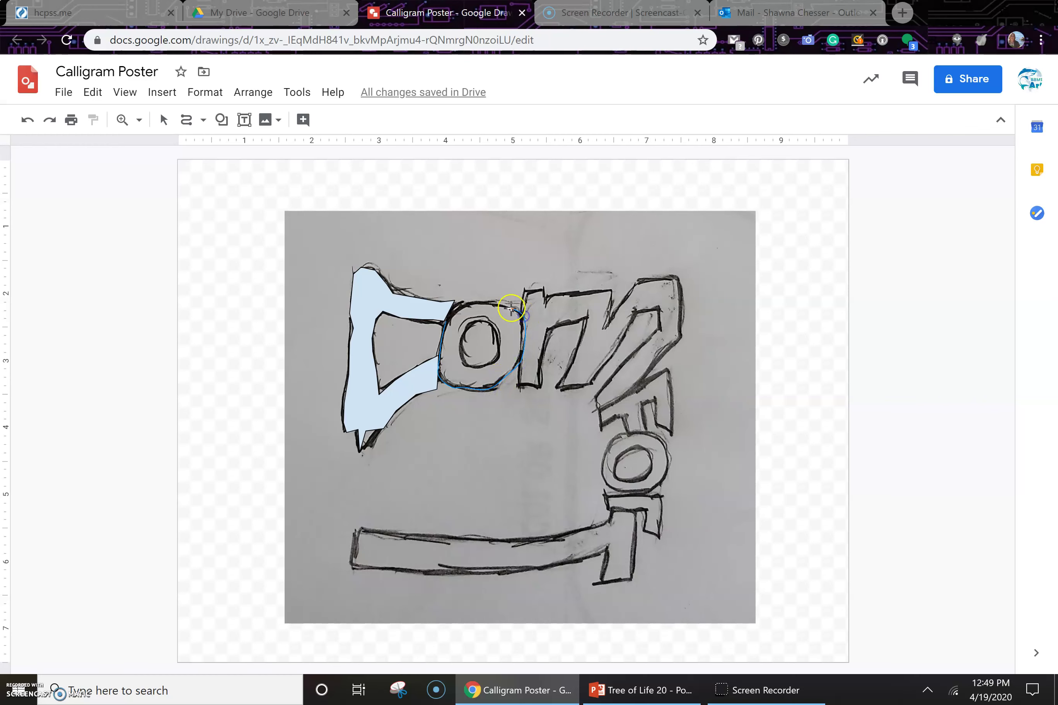
pyautogui.click(490, 301)
pyautogui.click(442, 324)
pyautogui.click(509, 172)
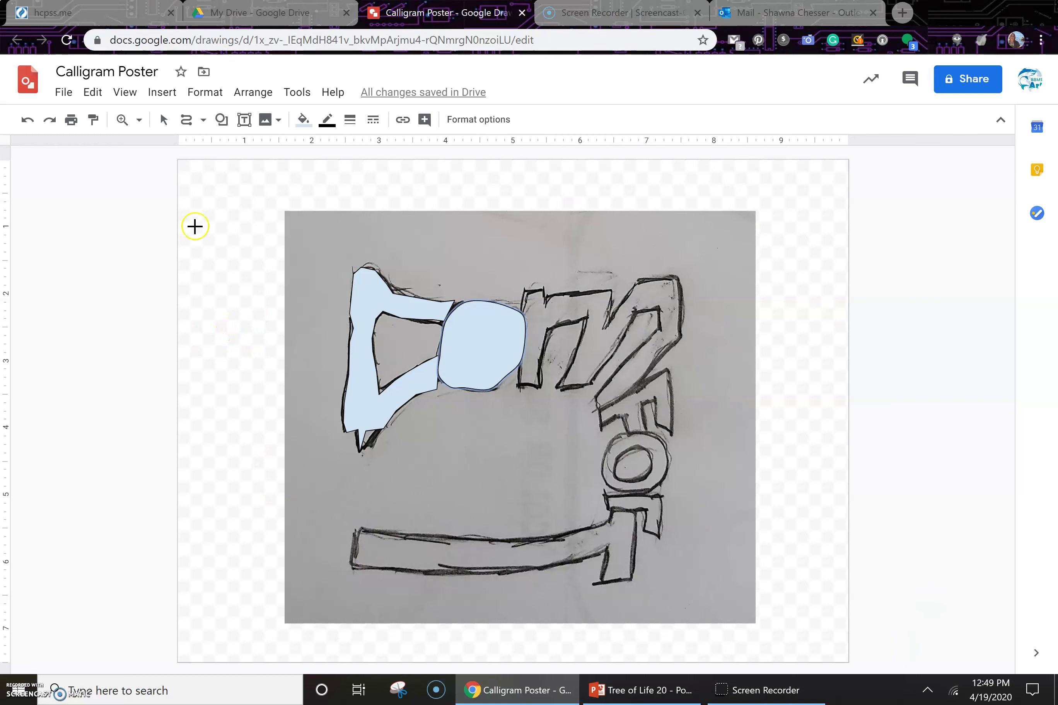
# Trace the outline of the letter M freehand with the Scribble tool
pyautogui.click(192, 127)
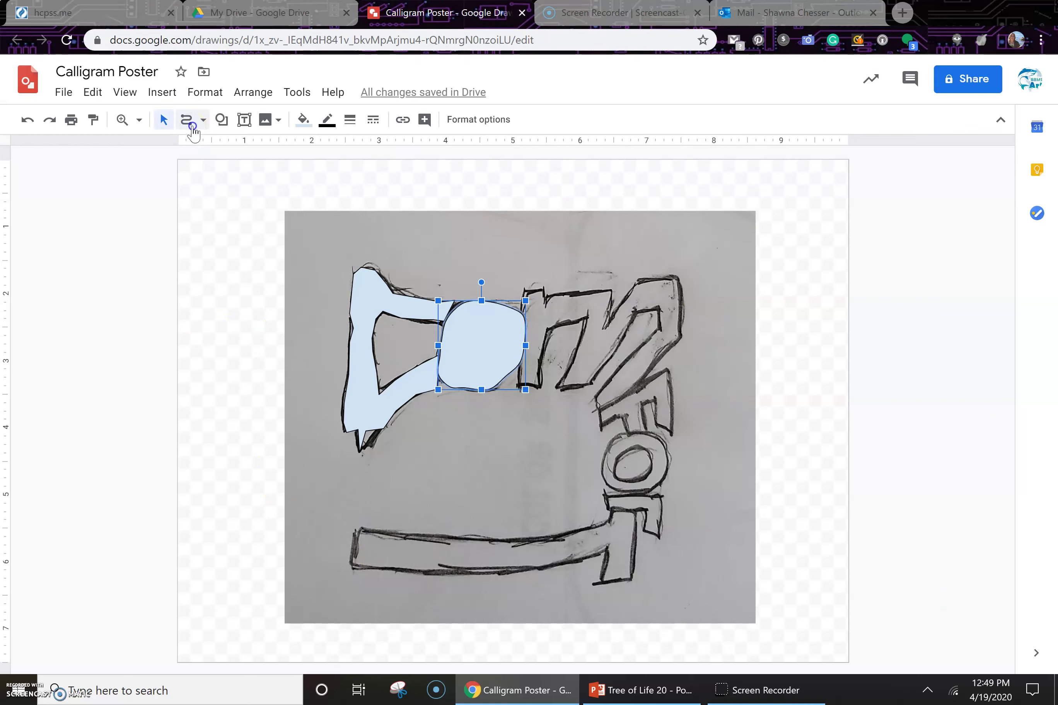
pyautogui.click(203, 120)
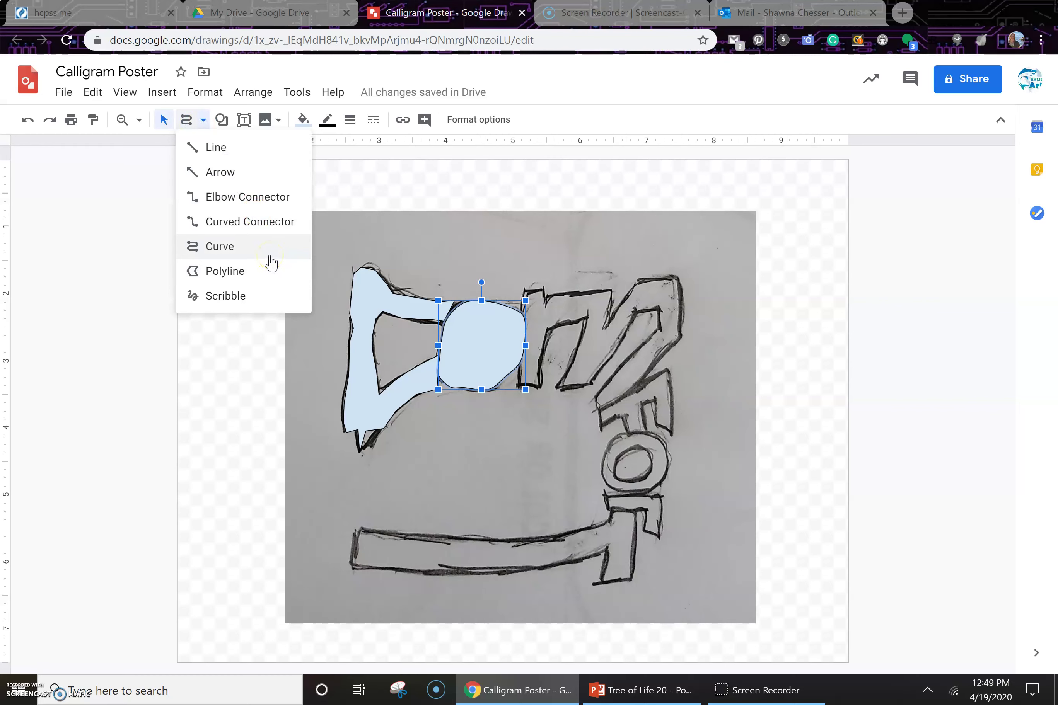
pyautogui.click(232, 307)
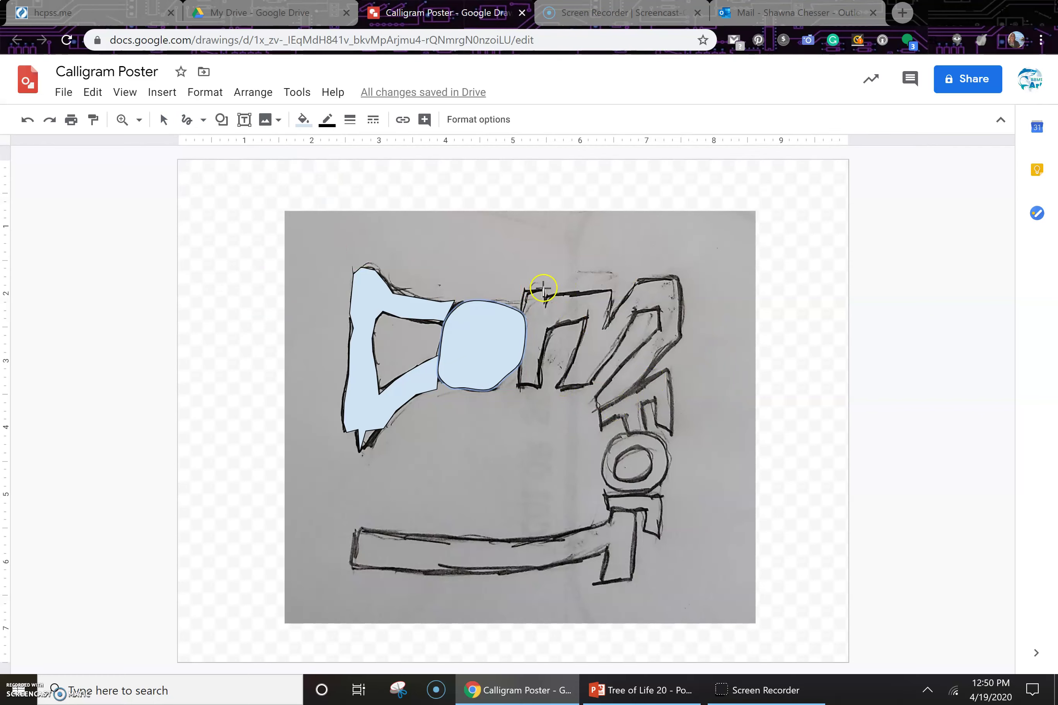
pyautogui.moveTo(546, 300)
pyautogui.mouseDown()
pyautogui.moveTo(611, 291)
pyautogui.moveTo(599, 332)
pyautogui.moveTo(643, 276)
pyautogui.moveTo(667, 275)
pyautogui.mouseUp()
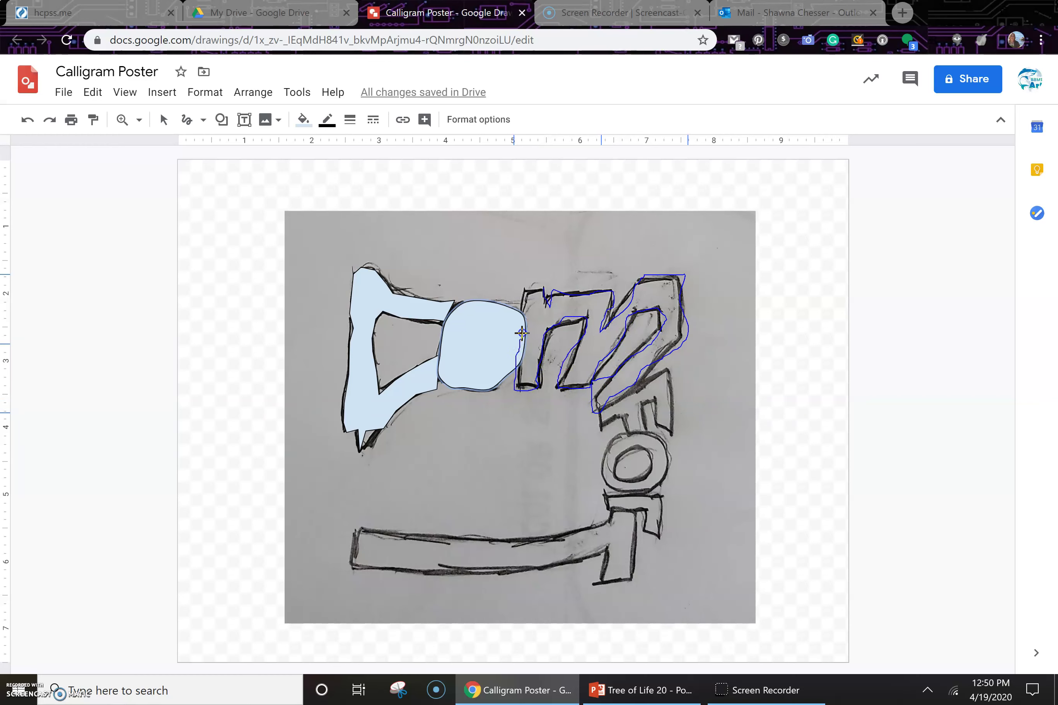
pyautogui.click(543, 289)
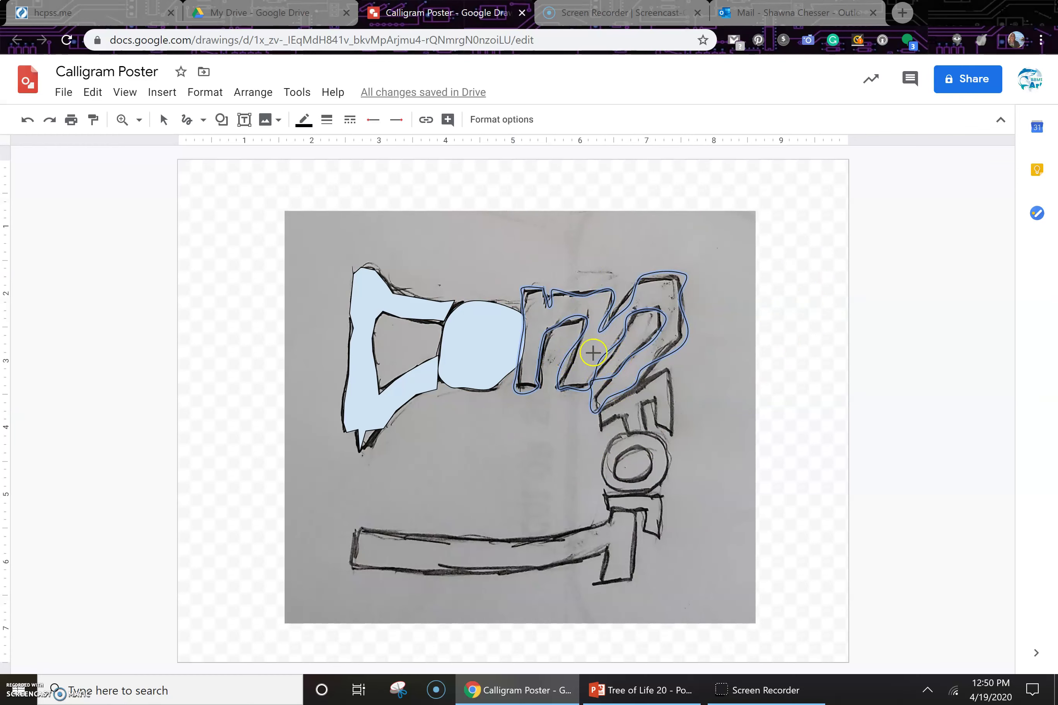
# Set the scribbled M outline to a light cornflower blue and give it a very thick line weight
pyautogui.click(308, 129)
pyautogui.click(412, 245)
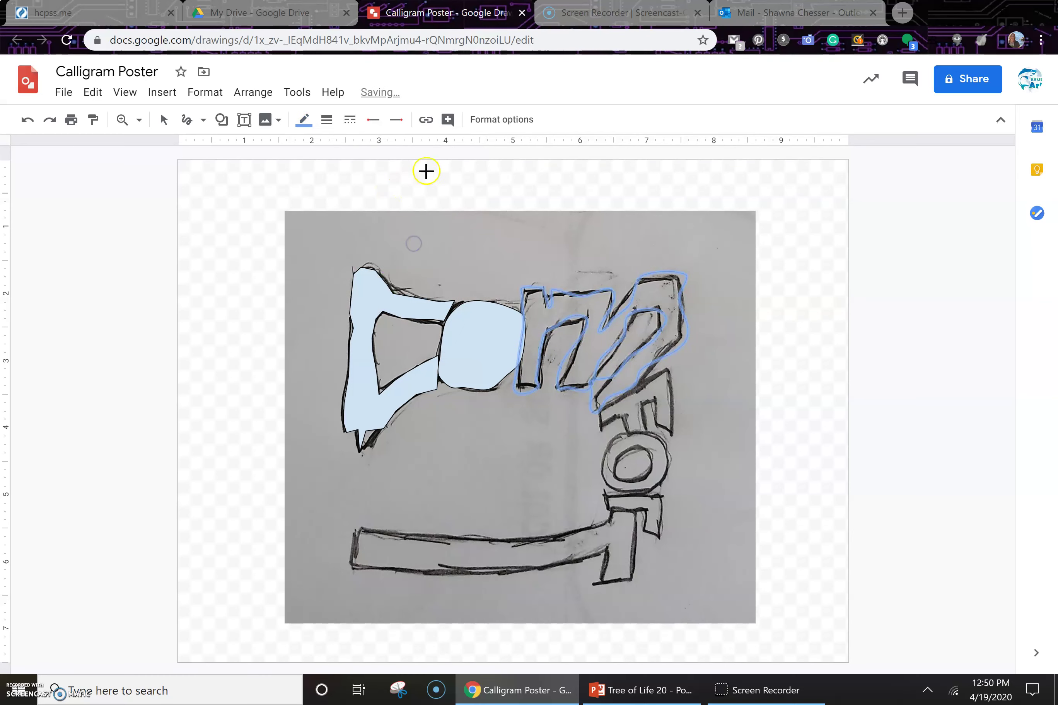
pyautogui.click(336, 126)
pyautogui.click(352, 274)
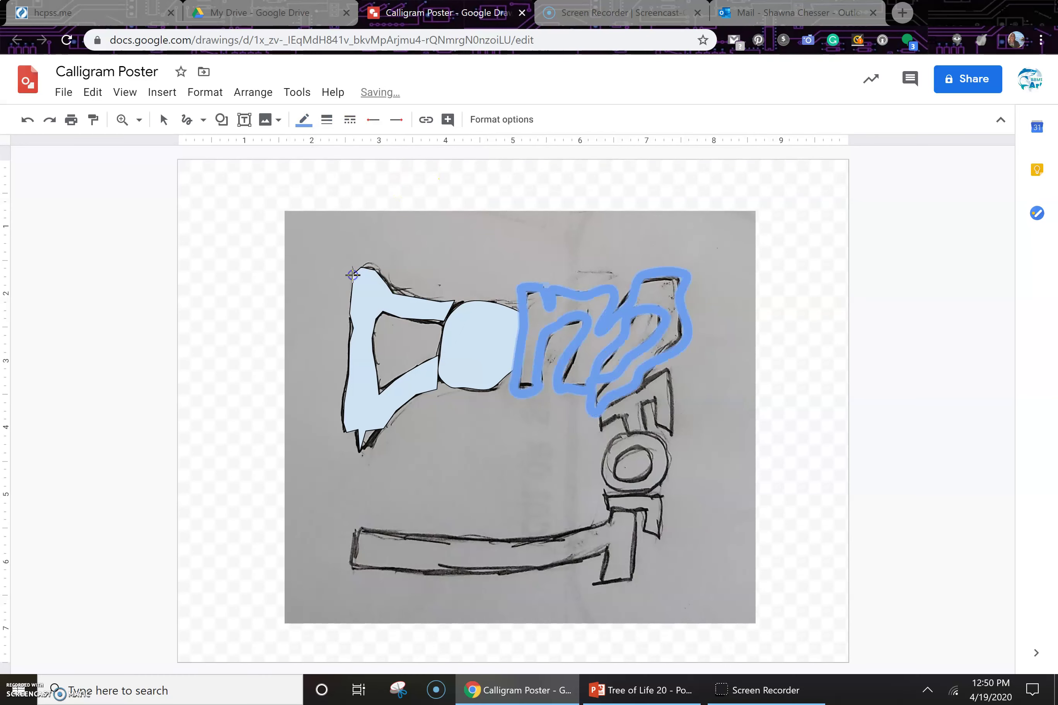
# Change the scribbled M outline to a long-dash line style, leaving its line ends and colour as they are
pyautogui.click(367, 121)
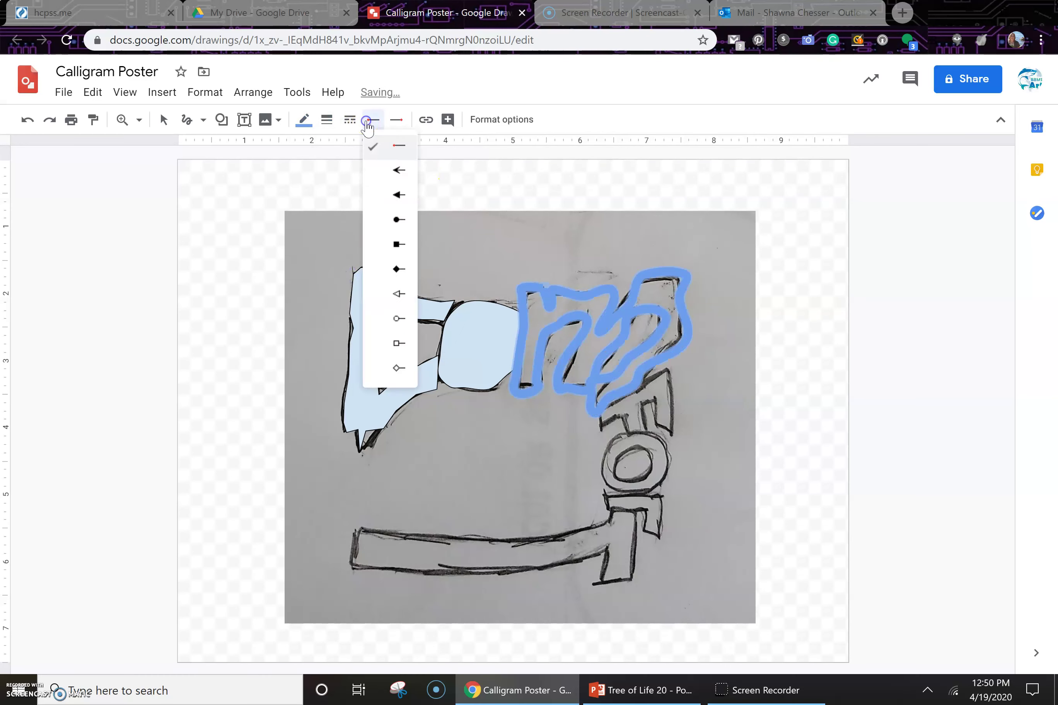
pyautogui.click(348, 122)
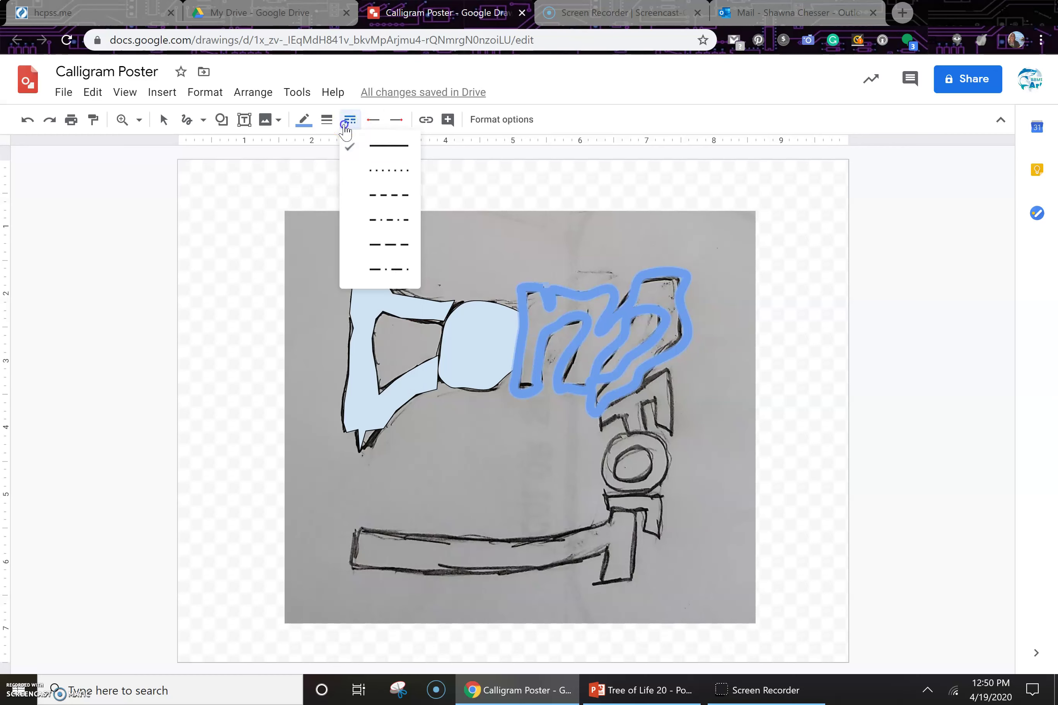
pyautogui.click(382, 245)
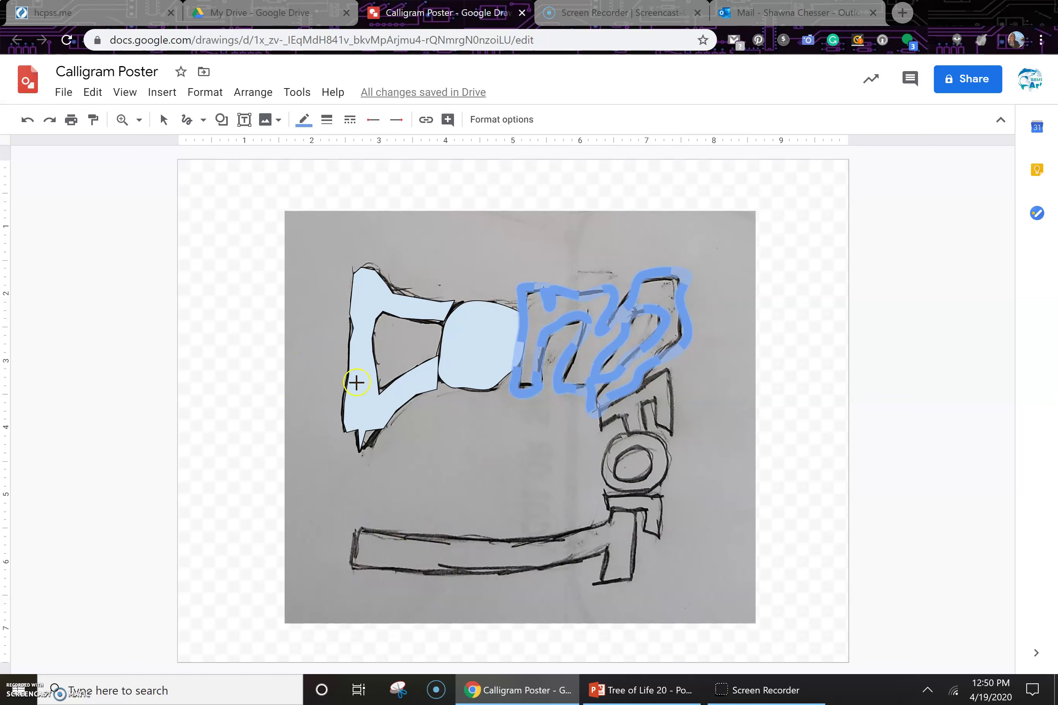
pyautogui.click(305, 127)
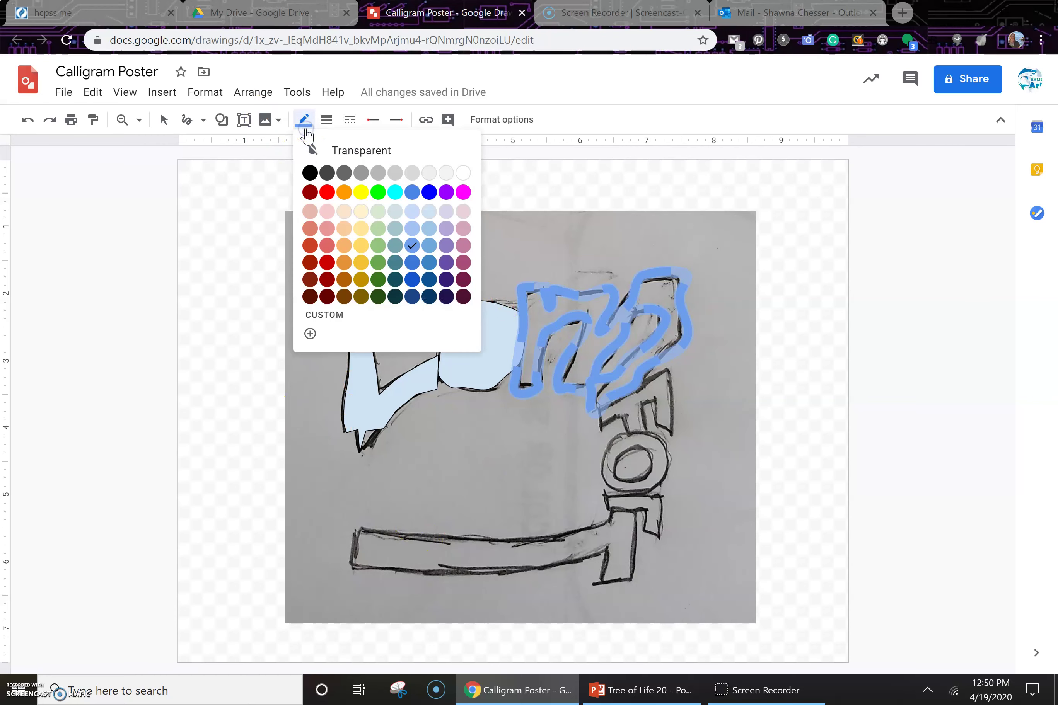
pyautogui.click(307, 131)
# Select the blue dashed scribble over the letter M and delete it
pyautogui.click(163, 127)
pyautogui.click(369, 417)
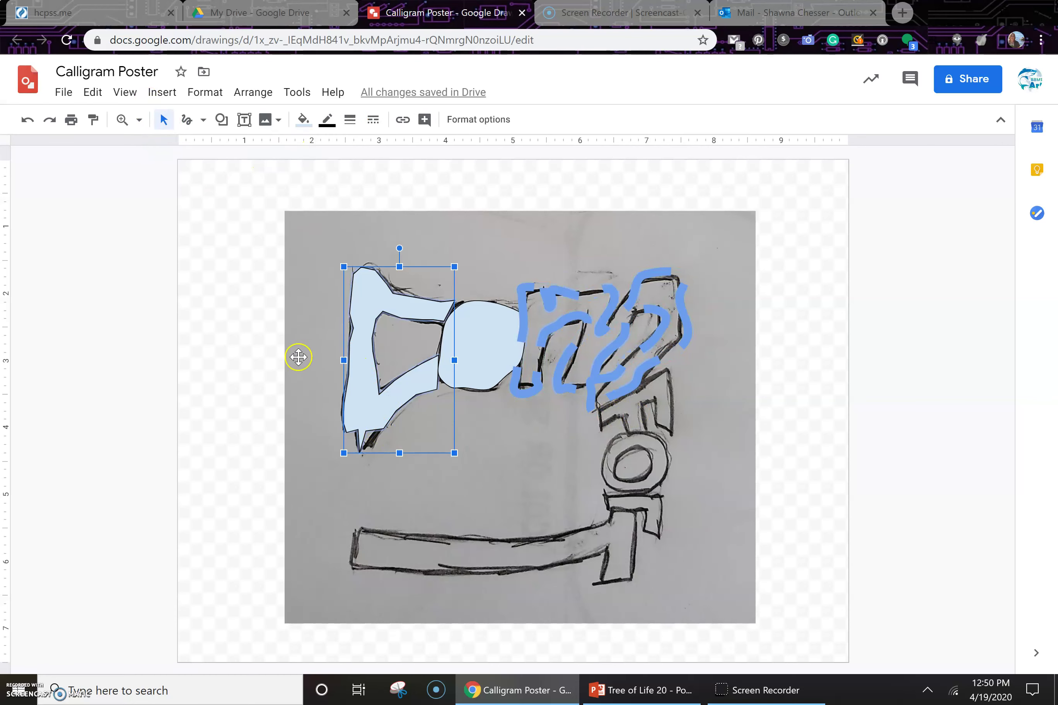
pyautogui.click(465, 364)
pyautogui.click(601, 358)
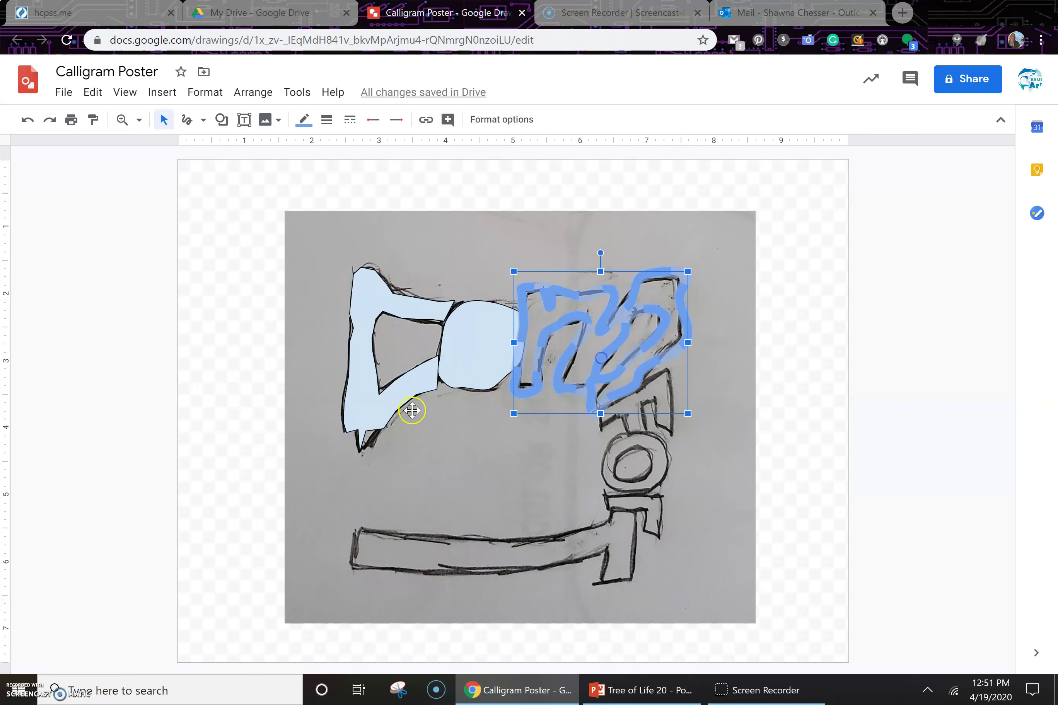
pyautogui.click(445, 369)
pyautogui.click(382, 369)
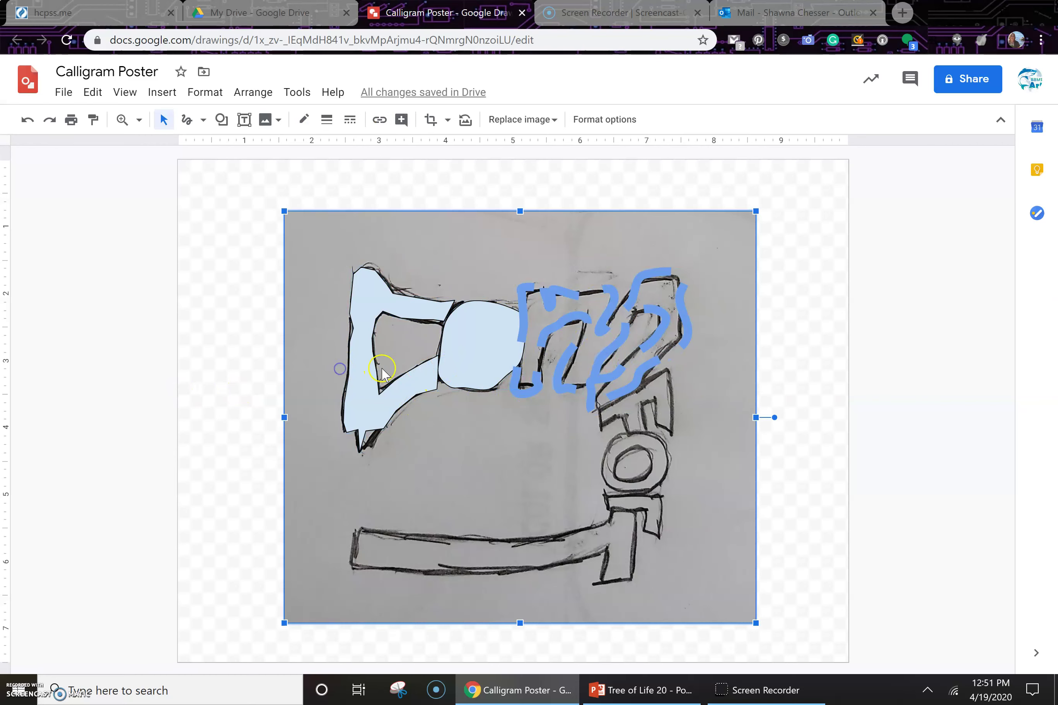
pyautogui.click(372, 400)
pyautogui.click(485, 357)
pyautogui.click(560, 328)
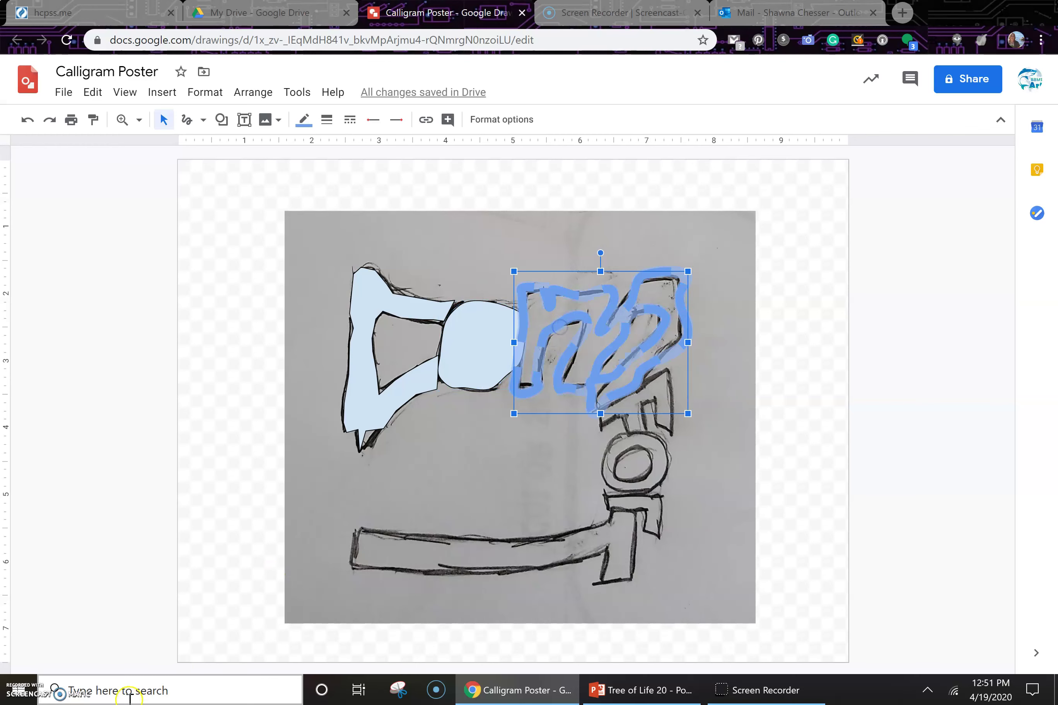
pyautogui.press('Delete')
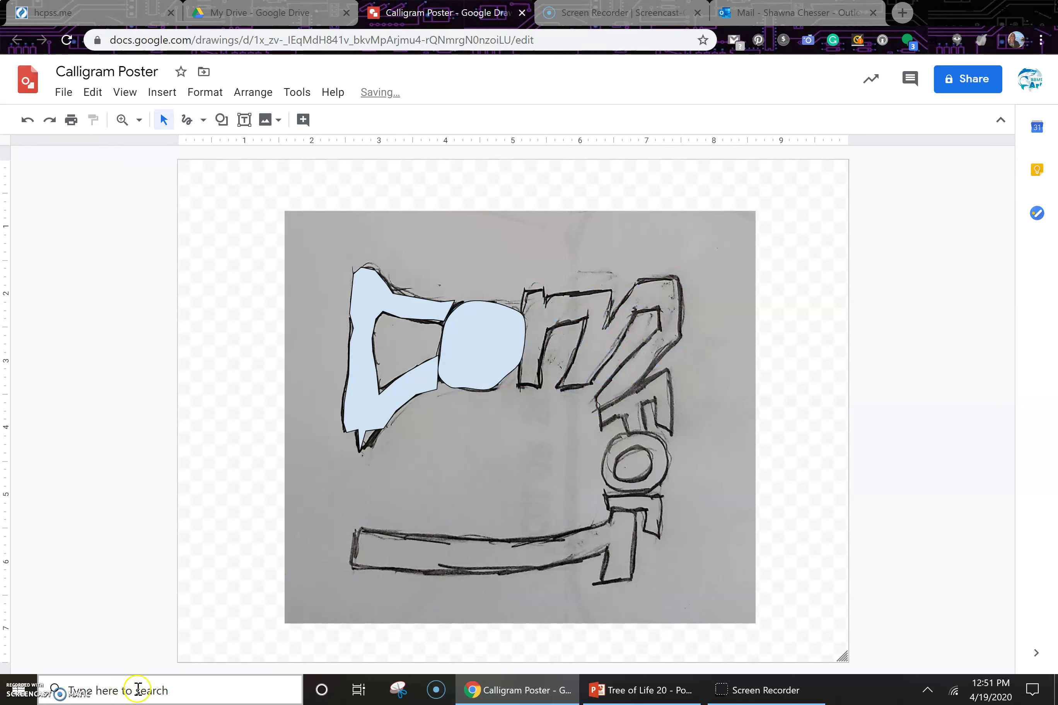